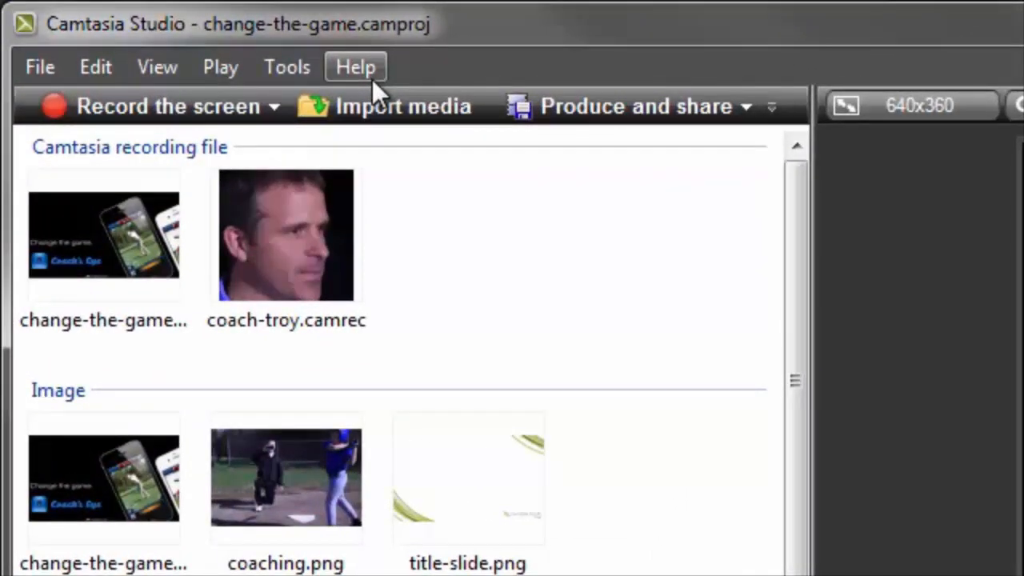
left_click(369, 76)
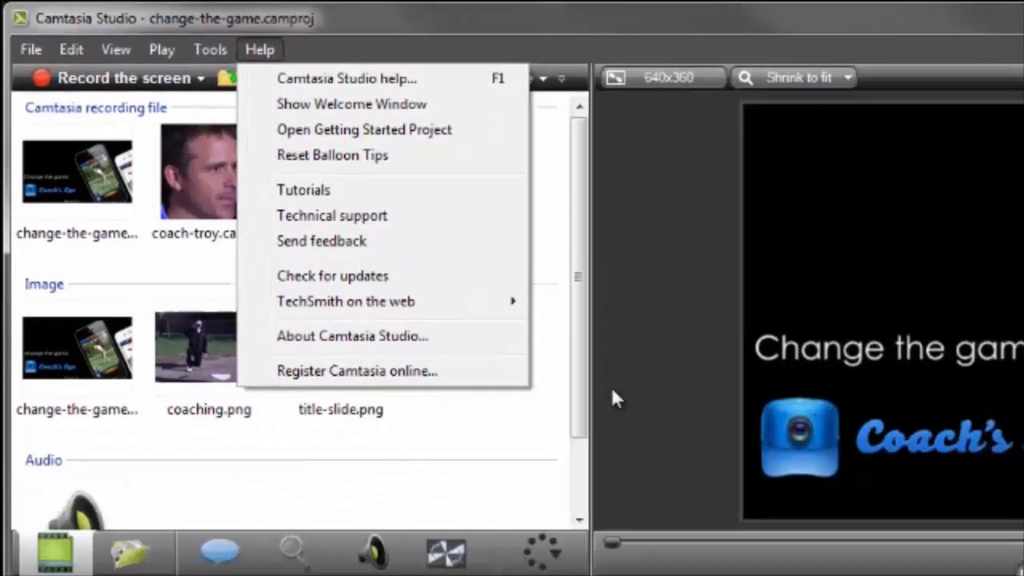
left_click(852, 561)
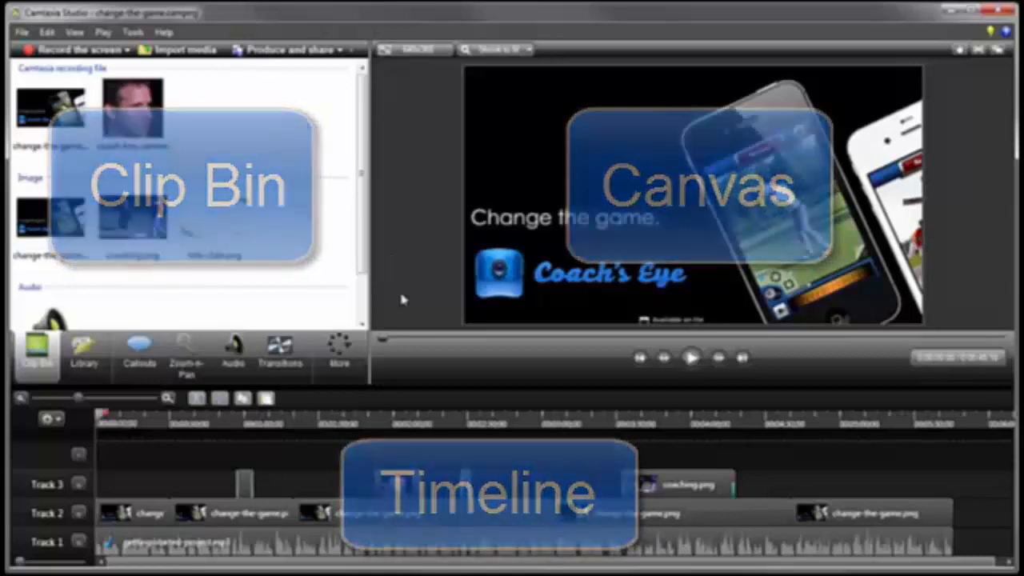
- At 00:02:04;04 on the timeline, shrink the coach video on the canvas from its lower-left corner and shift it toward the left
left_click(404, 421)
left_click(404, 421)
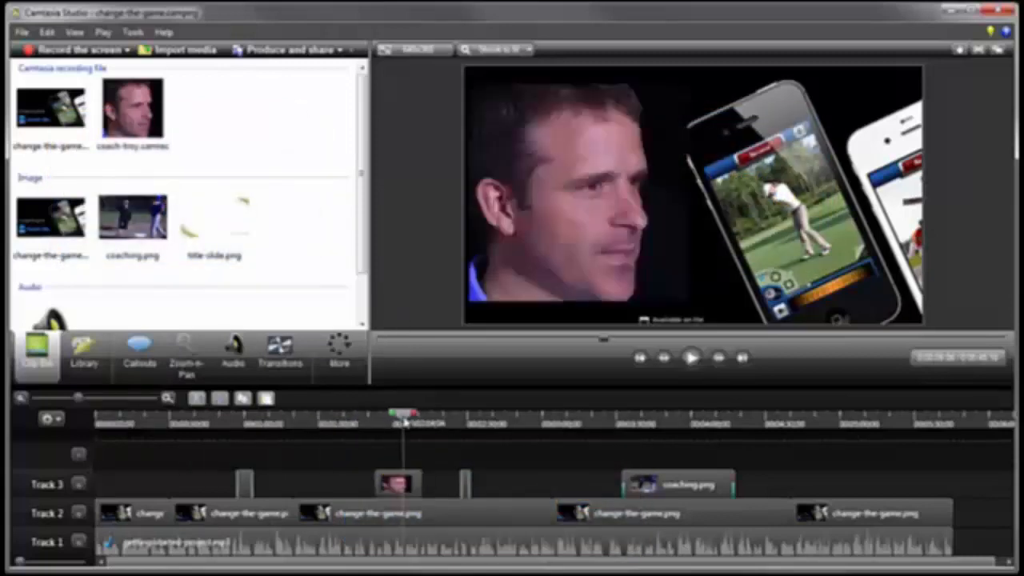
left_click(535, 267)
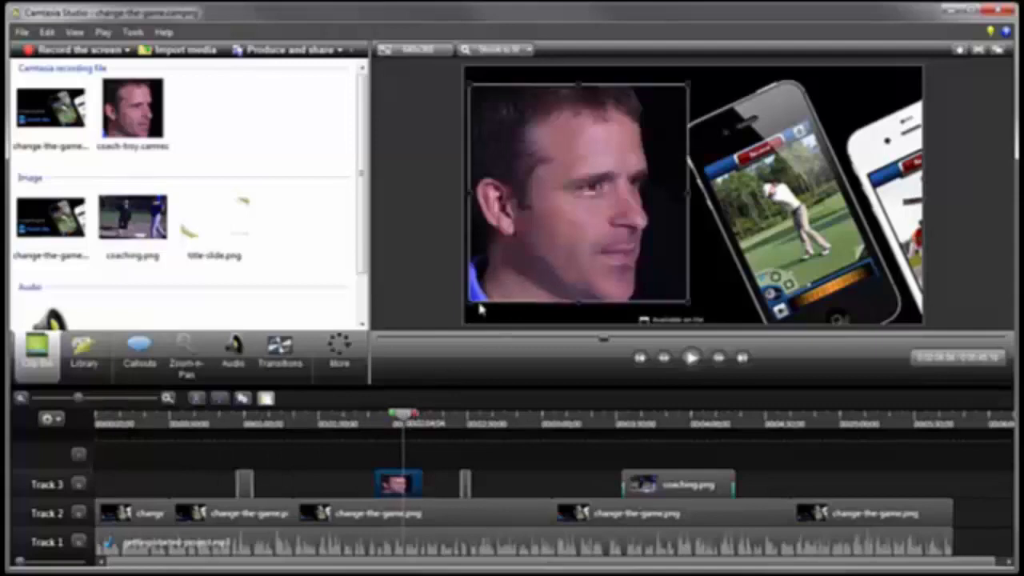
left_click_drag(470, 303, 572, 199)
left_click_drag(614, 164, 558, 163)
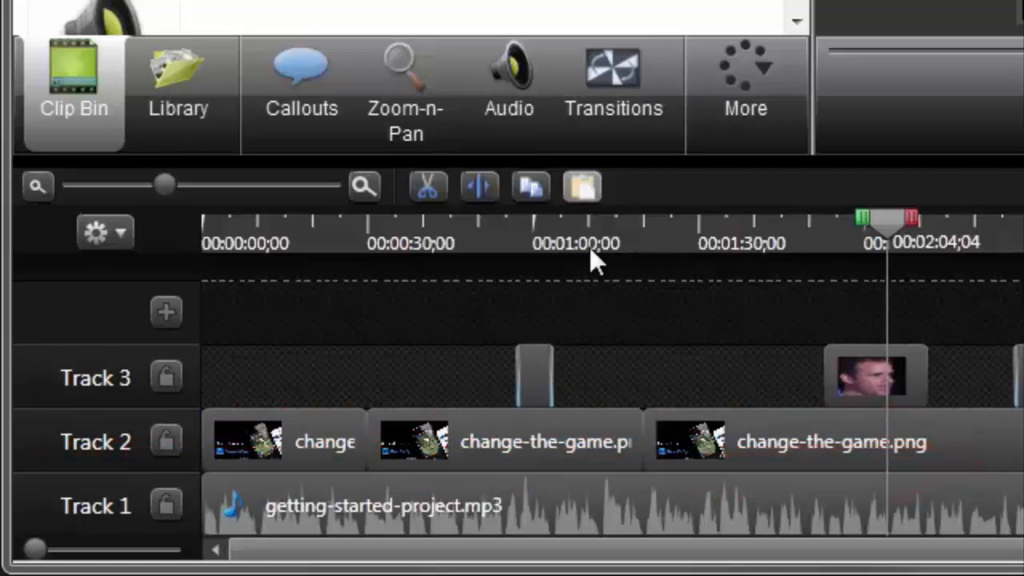
- Move the playhead to 00:01:01;06 and select the MVP callout on Track 3
left_click(540, 226)
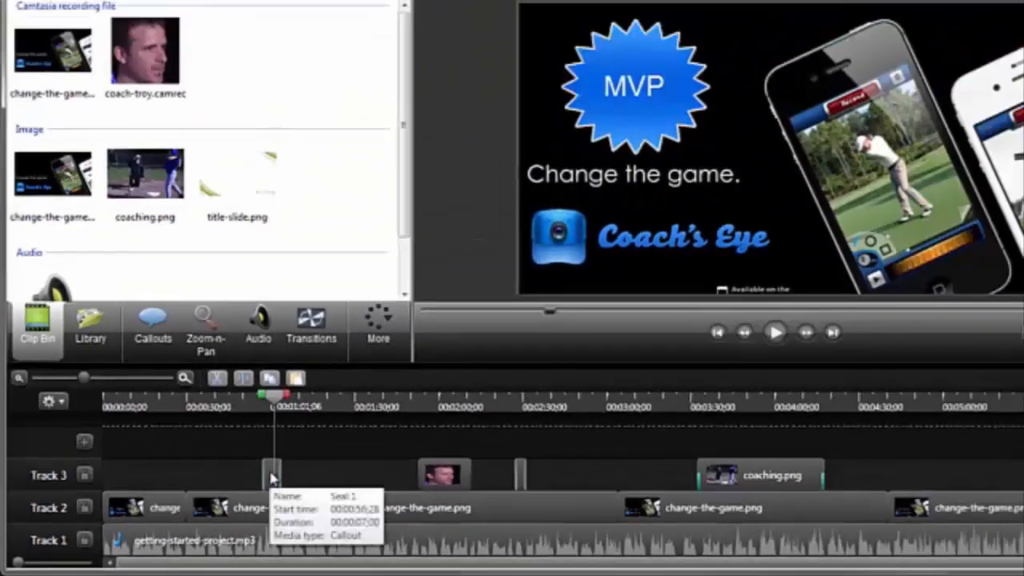
left_click(535, 376)
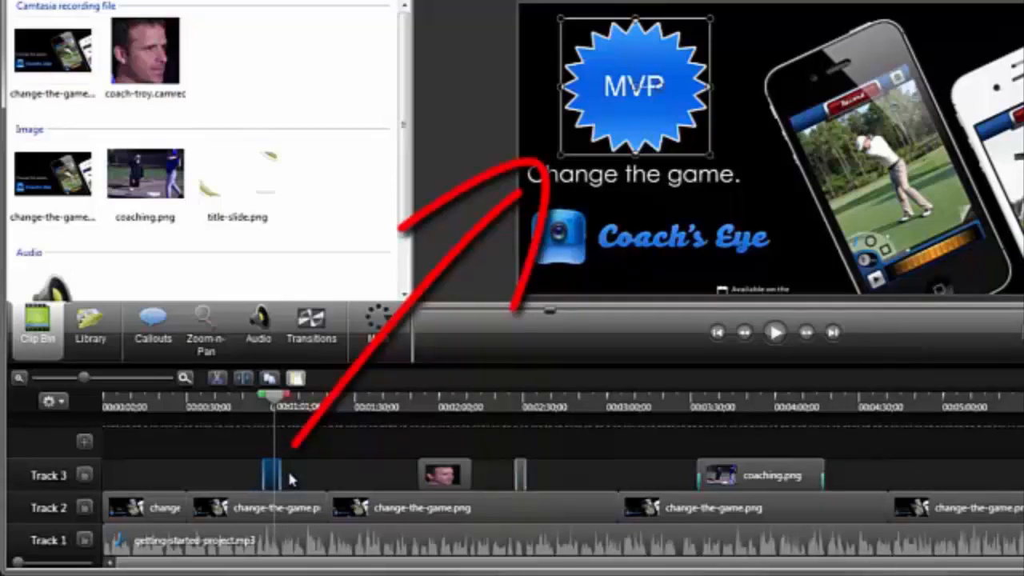
- Move the second change-the-game.png clip from Track 2 up to a new Track 4 and return it to Track 2
left_click(257, 503)
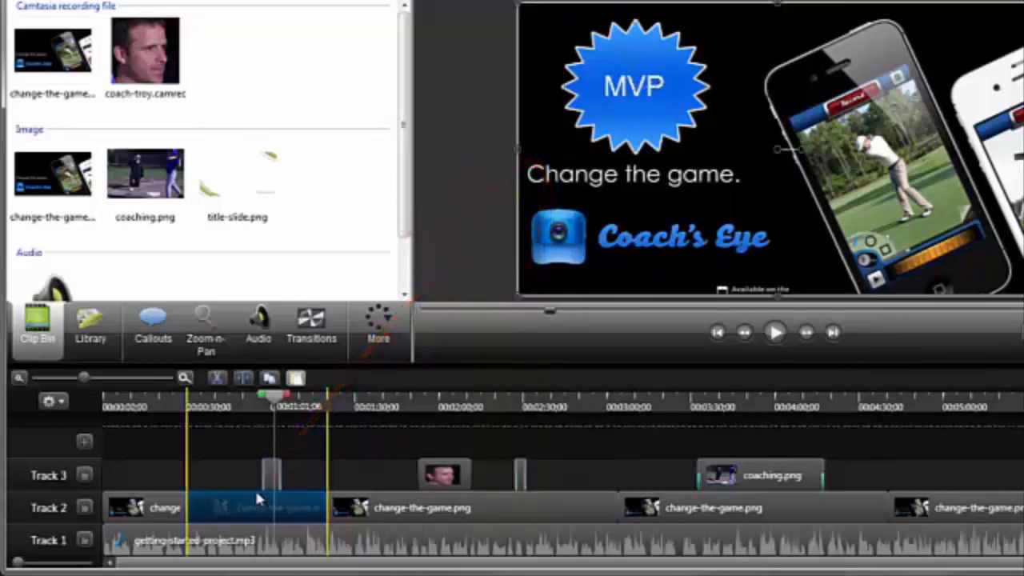
left_click_drag(257, 501, 256, 444)
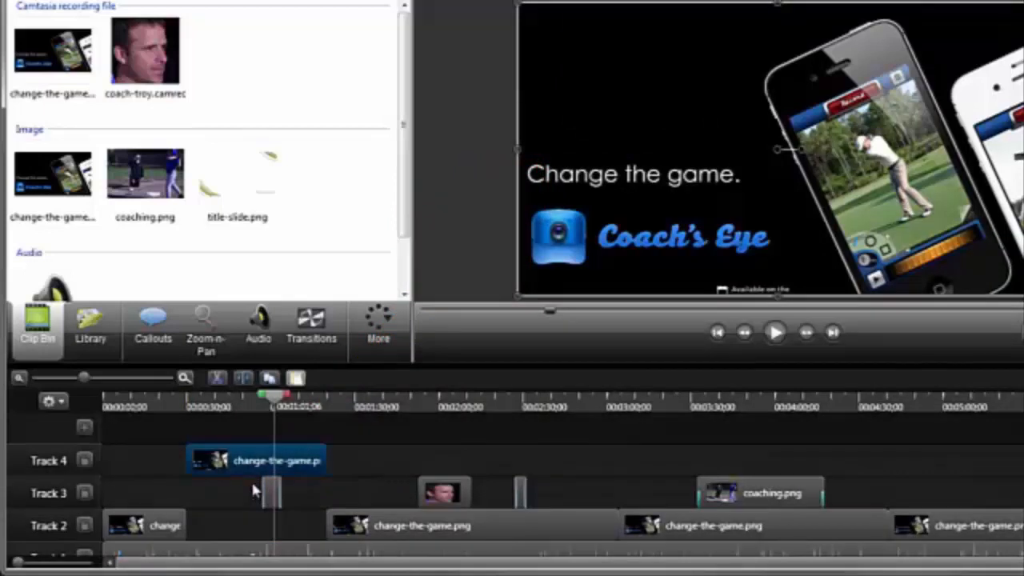
left_click_drag(256, 465, 250, 515)
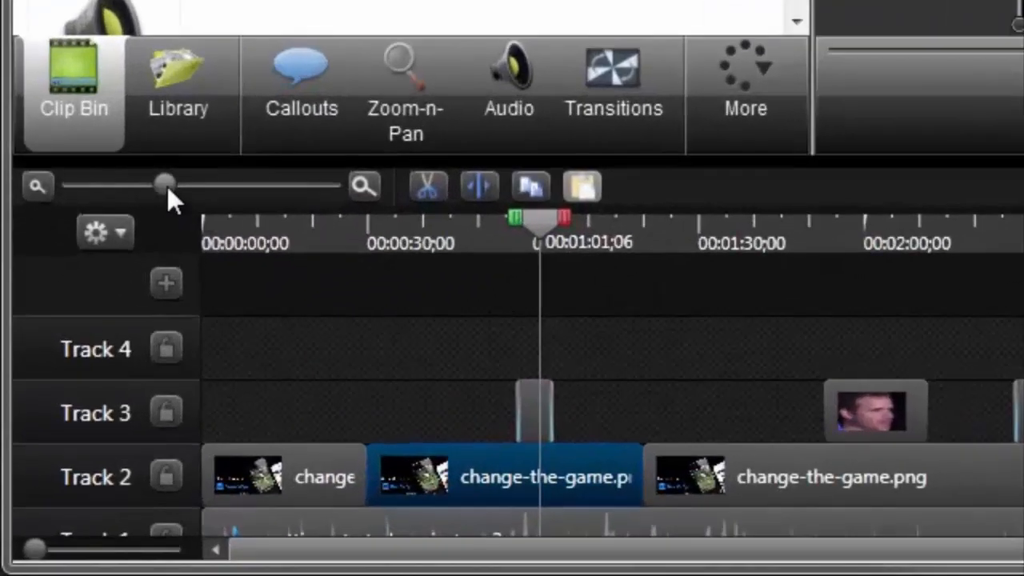
- Add coaching.png to a new Track 5 and stretch it to run from about 00:01:15 to about 00:01:45
mouse_move(166, 189)
left_mouse_down()
mouse_move(203, 193)
mouse_move(169, 183)
left_mouse_up()
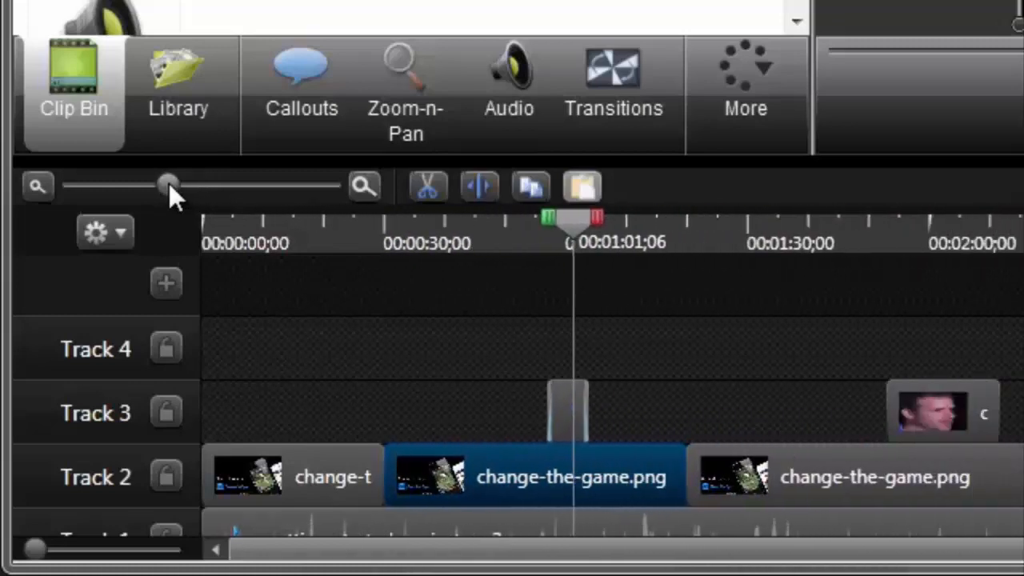
left_click(273, 404)
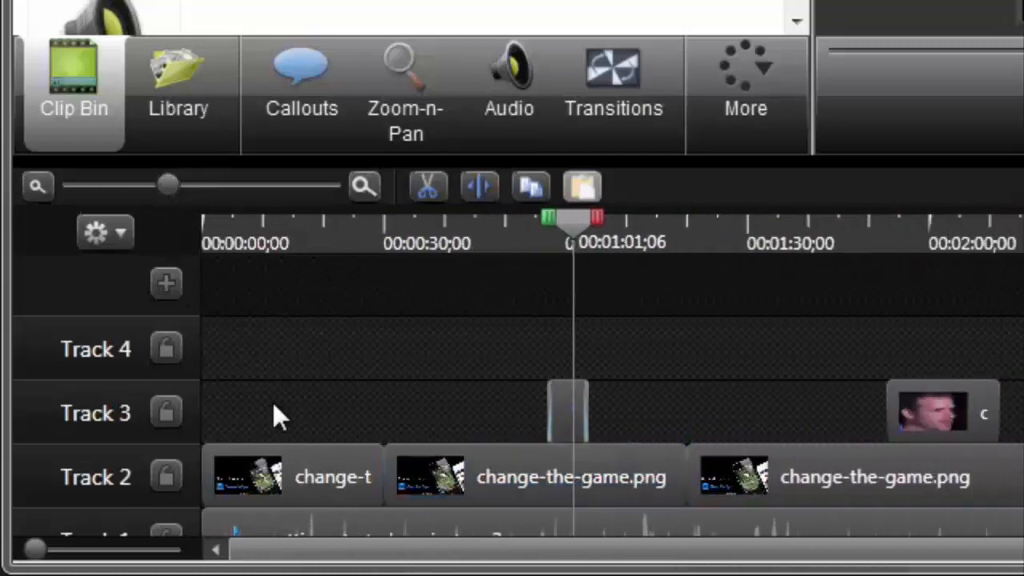
scroll(275, 405, "down", 1)
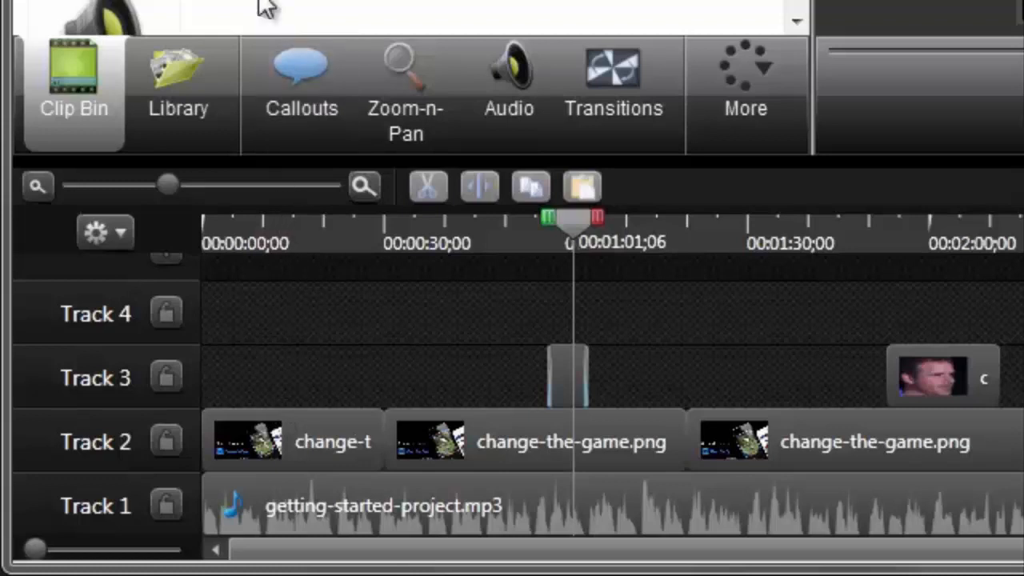
left_click_drag(464, 4, 667, 276)
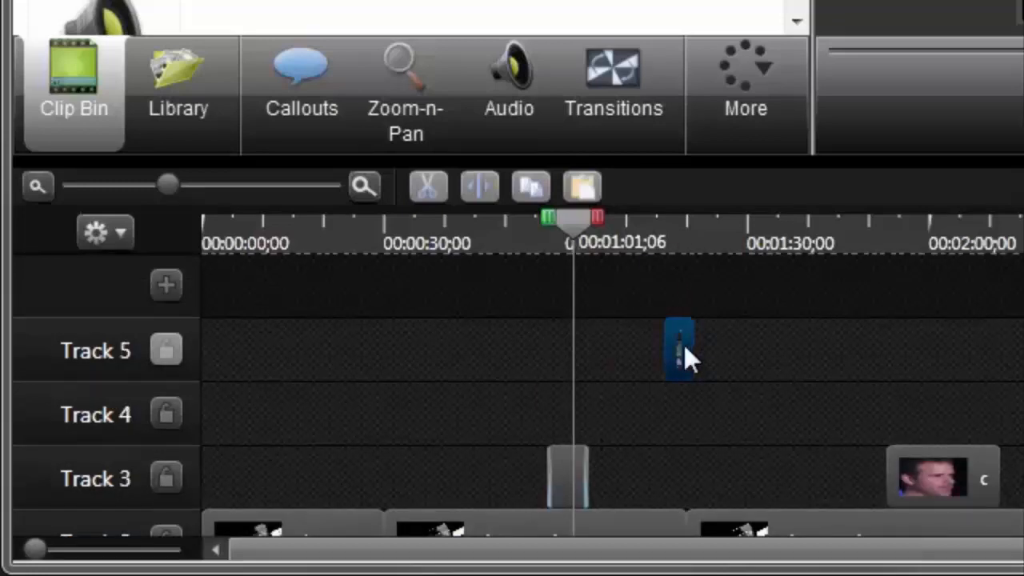
left_click_drag(683, 345, 656, 348)
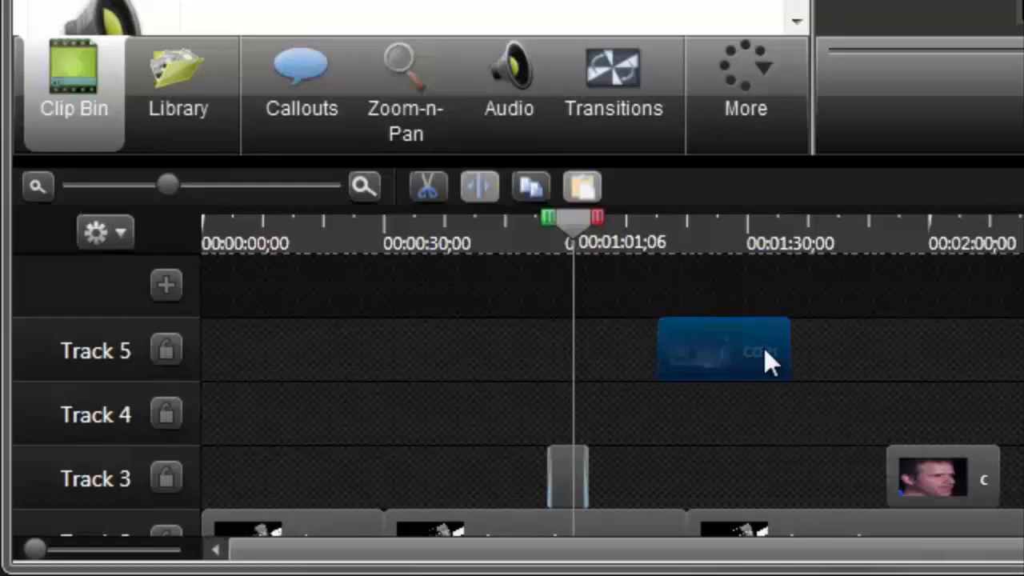
left_click_drag(780, 346, 840, 348)
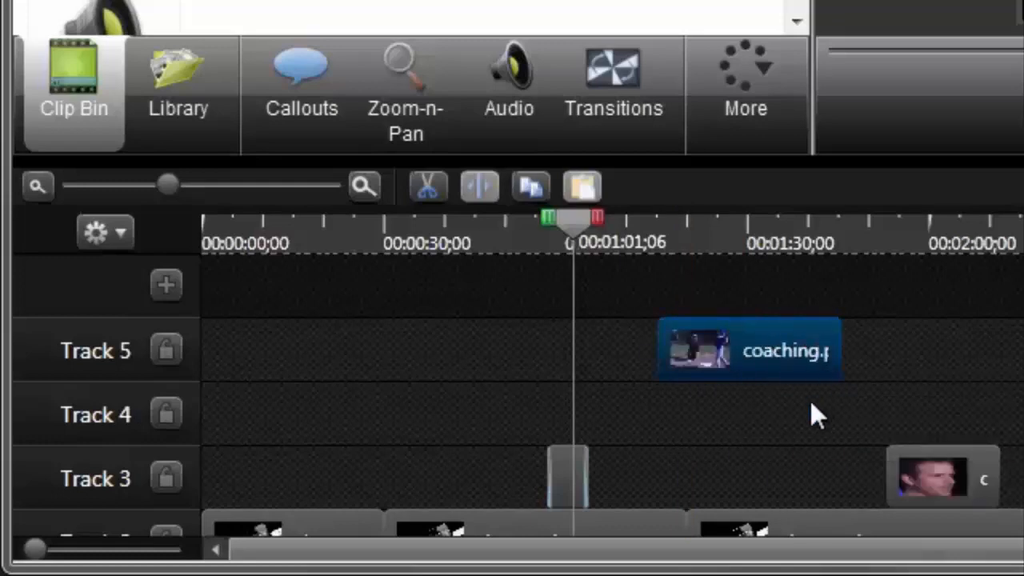
left_click(800, 417)
scroll(639, 451, "down", 3)
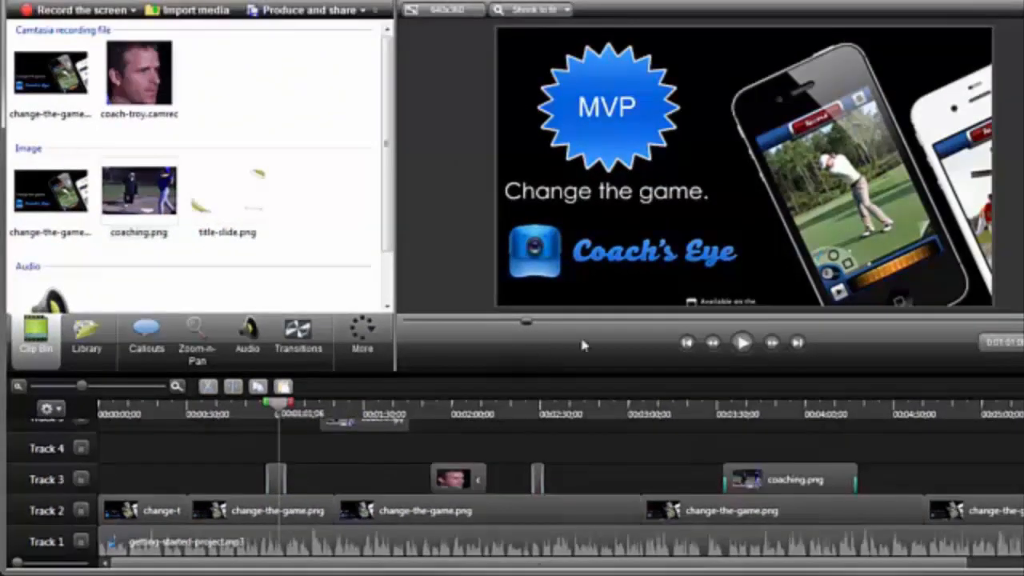
- Preview a few seconds of the project from the MVP callout and stop playback
left_click(741, 343)
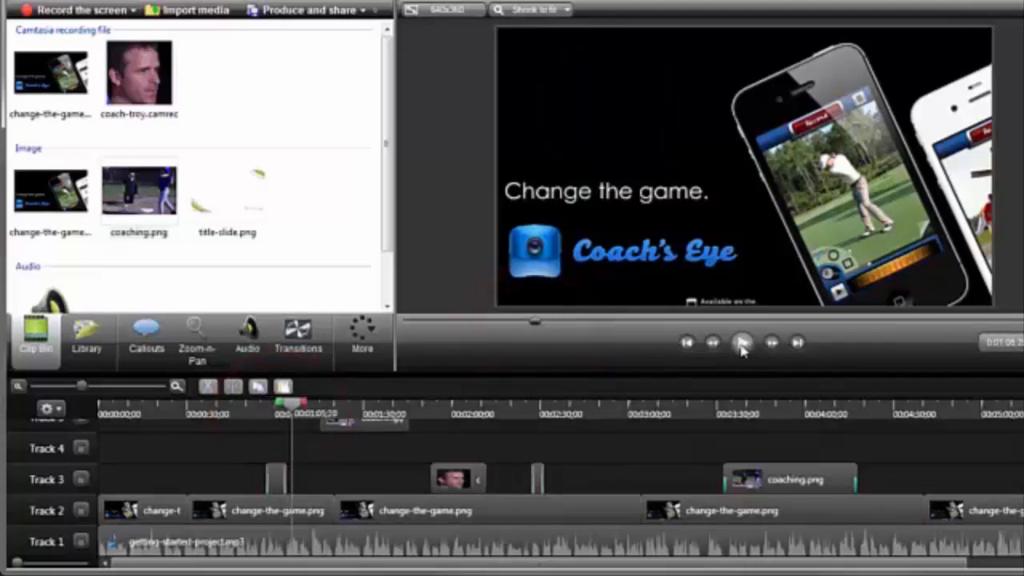
left_click(742, 343)
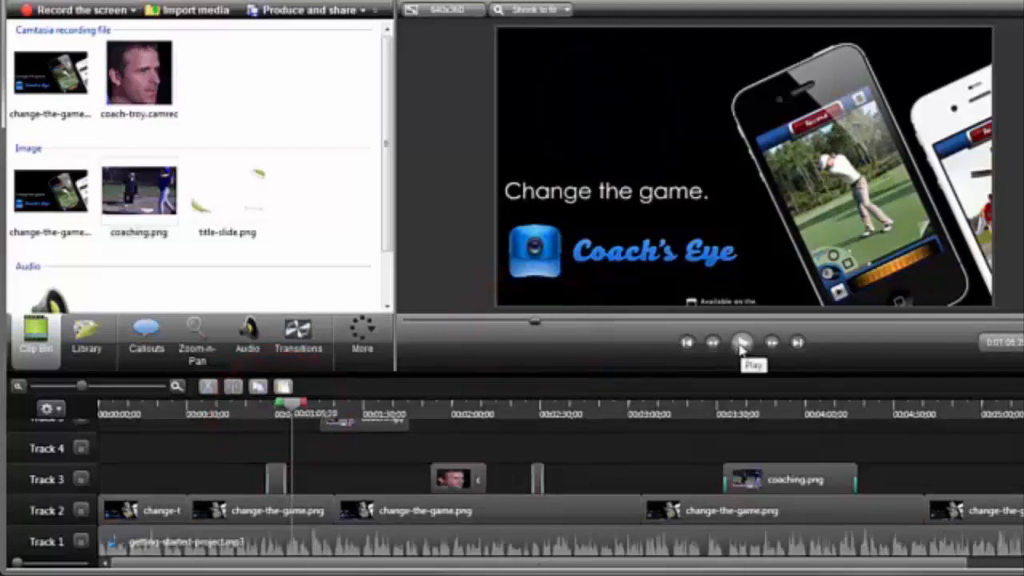
- Lock Track 2 and cut the range from 00:01:31;11 to about 00:02:00;00 out of the unlocked tracks
left_click(426, 410)
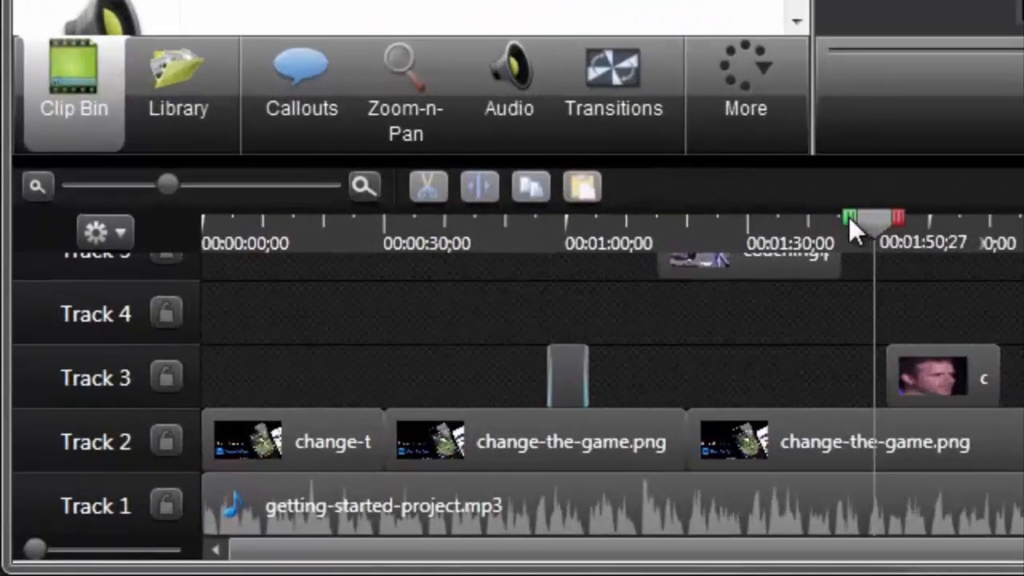
left_click_drag(849, 222, 731, 220)
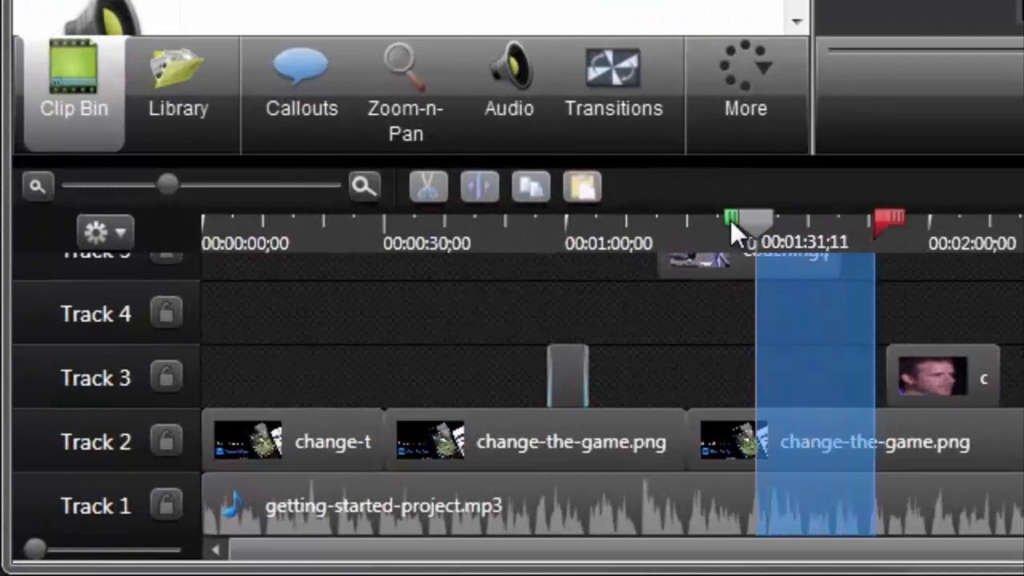
left_click_drag(878, 220, 935, 221)
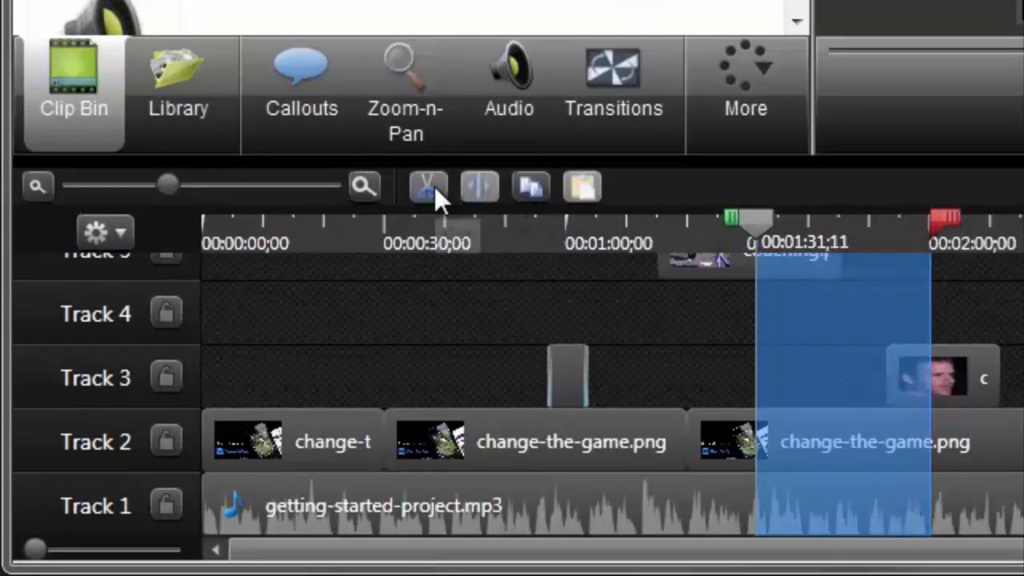
left_click(169, 438)
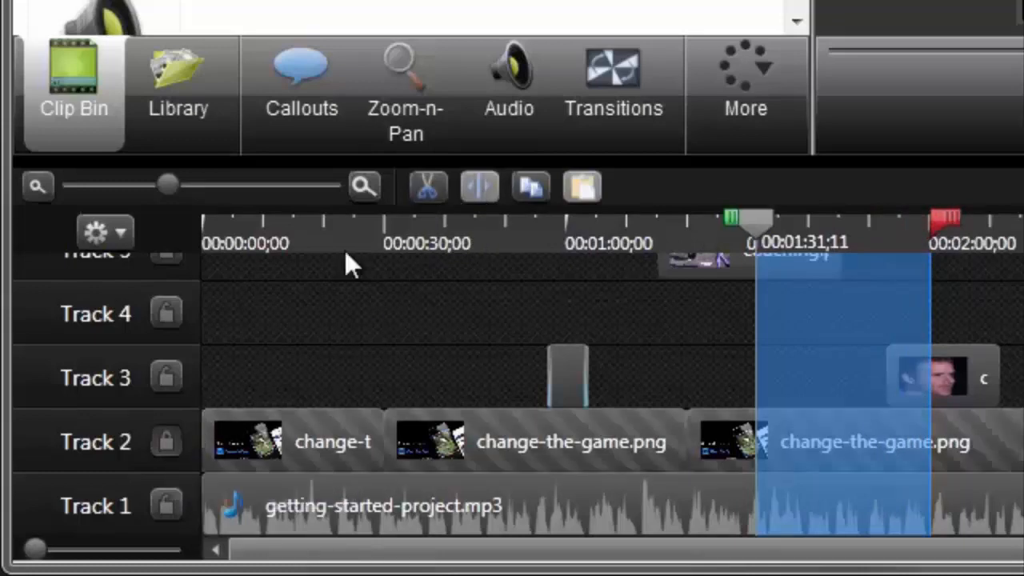
left_click(427, 188)
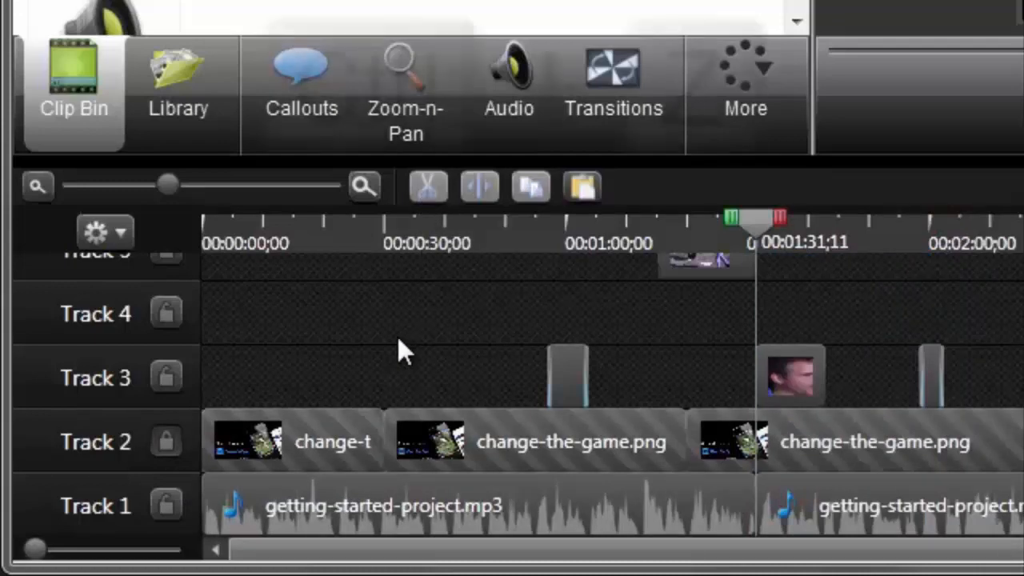
- Undo the range cut and the Track 2 lock, and clear the timeline selection
key("ctrl+z")
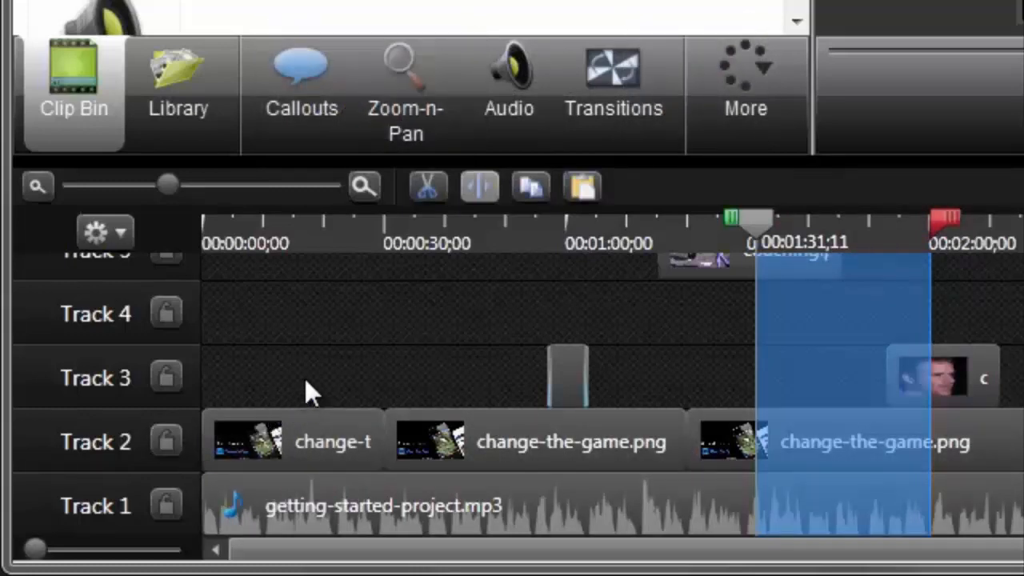
left_click(753, 223)
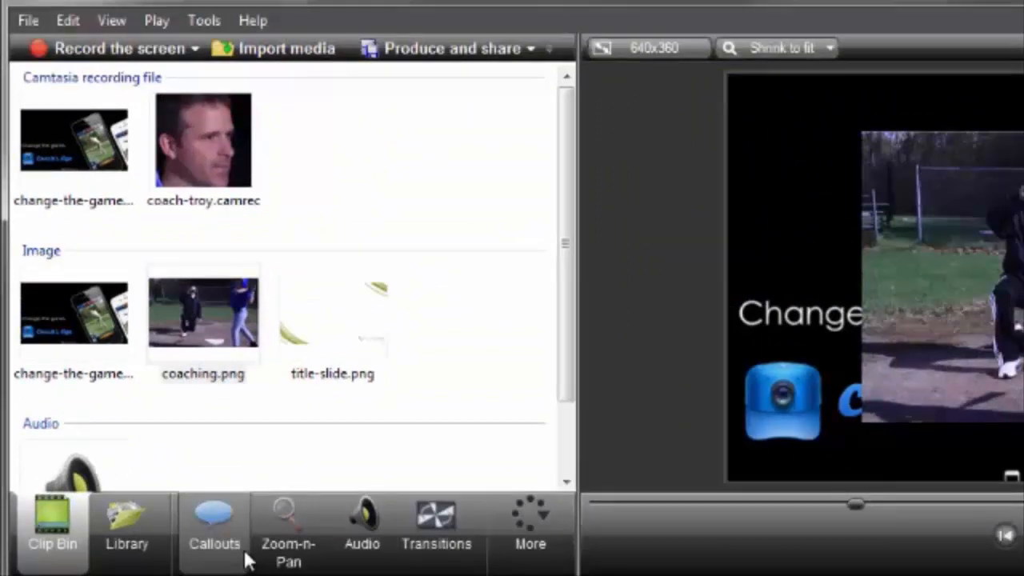
- Add Callout - Banner 4 from the library's Theme - Calling Lights folder to Track 3 at about 00:00:40
left_click_drag(562, 329, 567, 296)
left_click(481, 348)
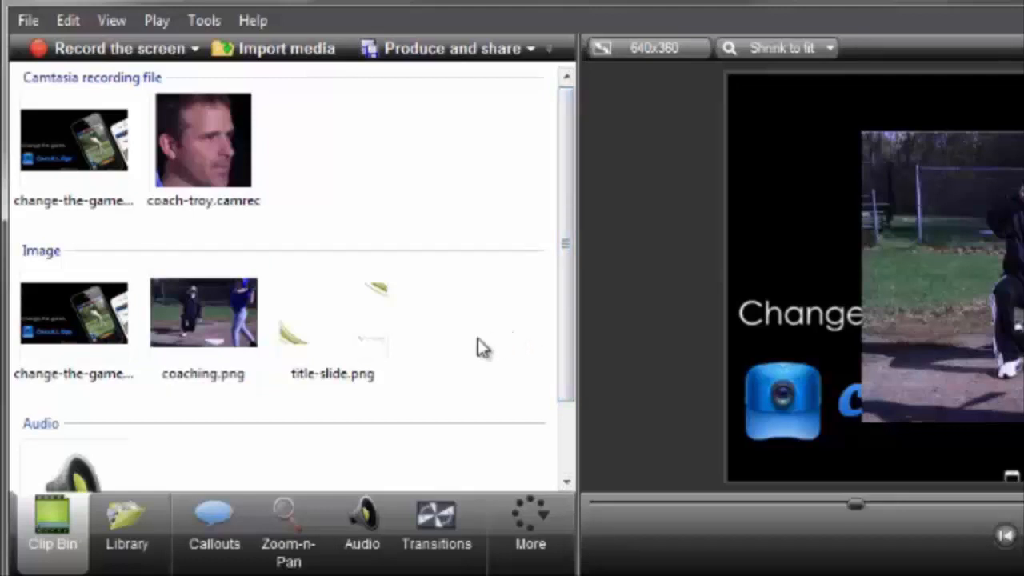
left_click(142, 516)
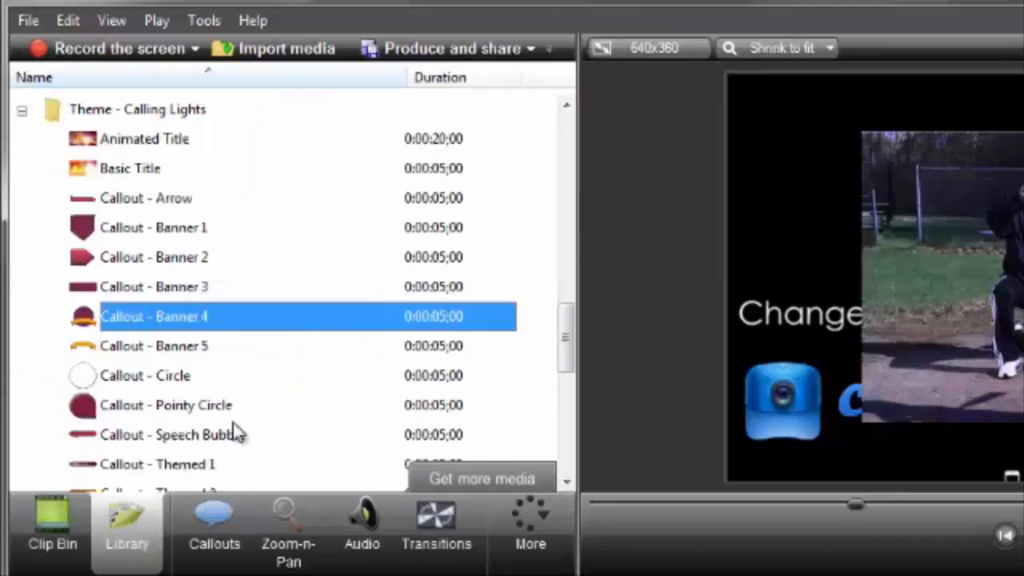
mouse_move(566, 343)
left_mouse_down()
mouse_move(569, 201)
mouse_move(567, 336)
left_mouse_up()
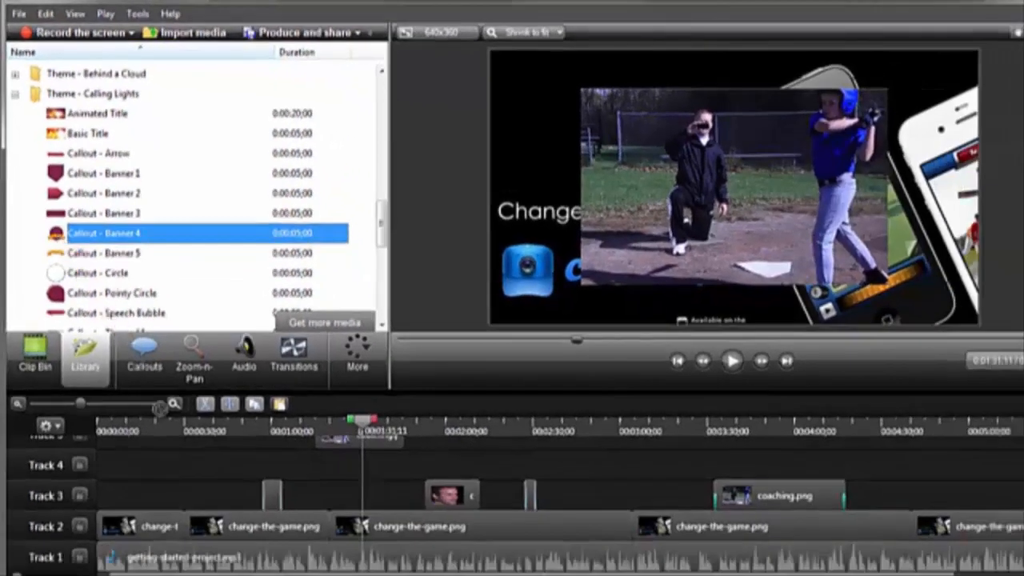
left_click_drag(160, 408, 213, 492)
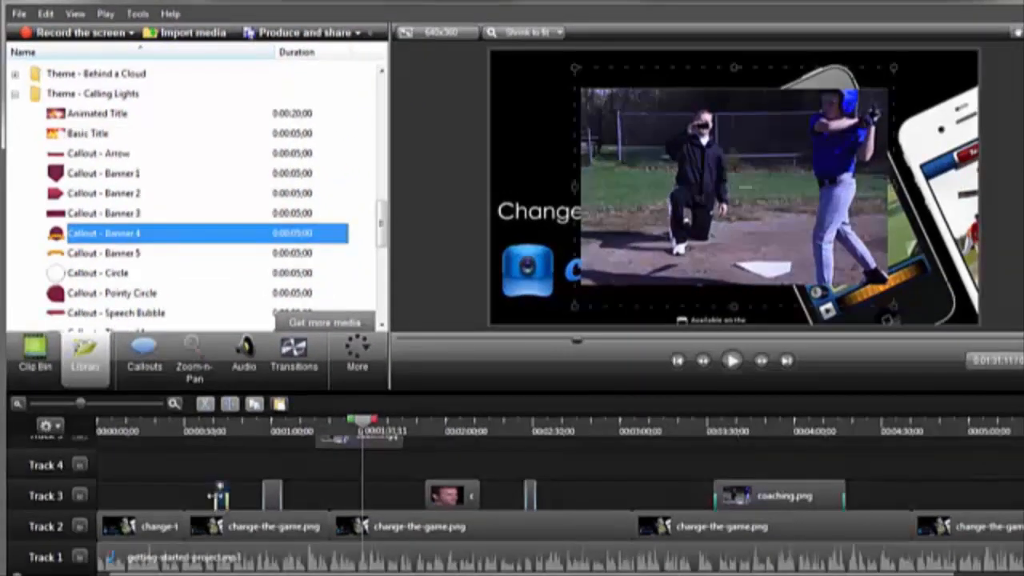
- At 00:00:42;08, shrink the banner callout on the canvas and place it just above the "Change the game." text
left_click(220, 424)
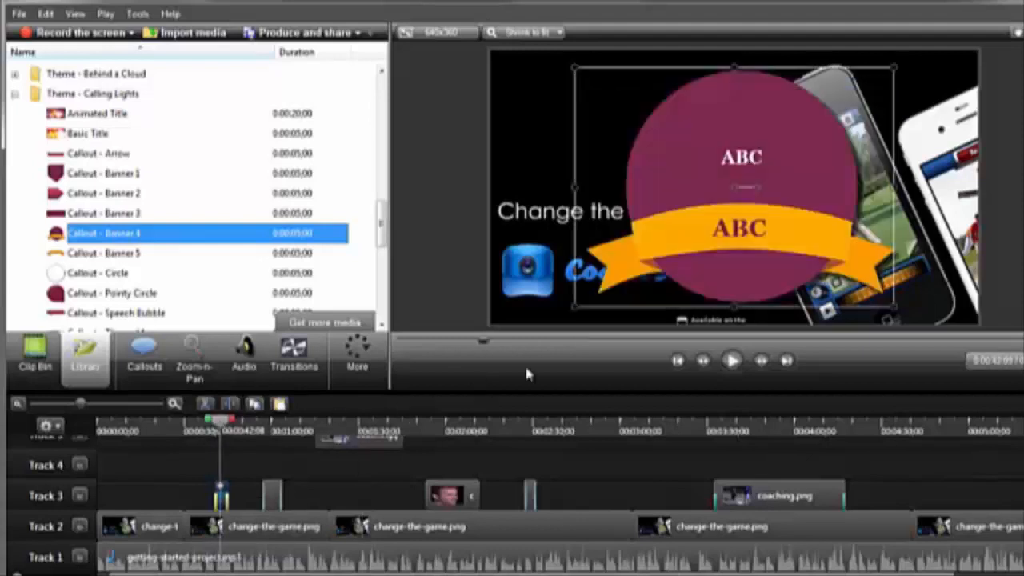
left_click_drag(894, 305, 797, 234)
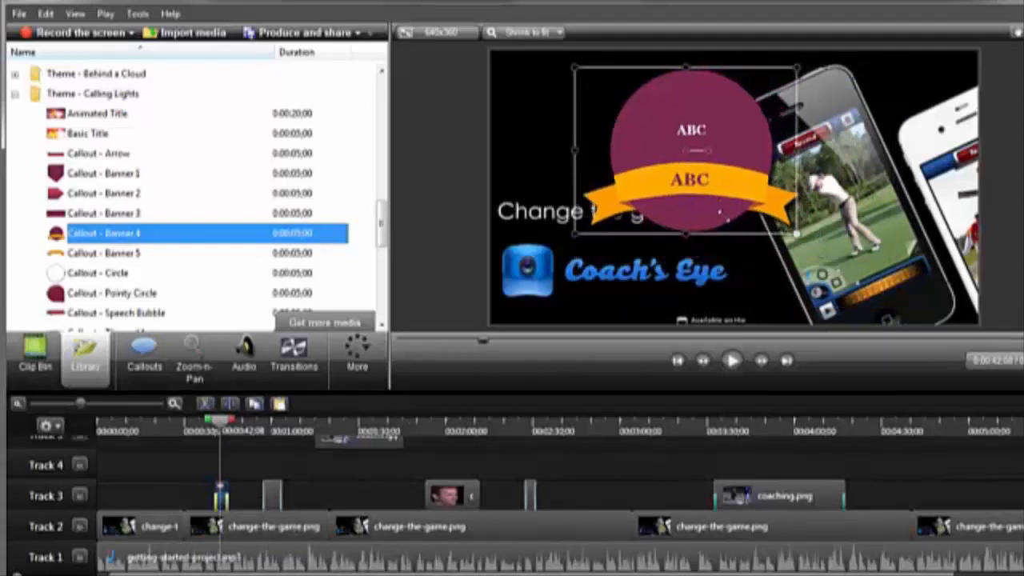
left_click_drag(723, 215, 615, 178)
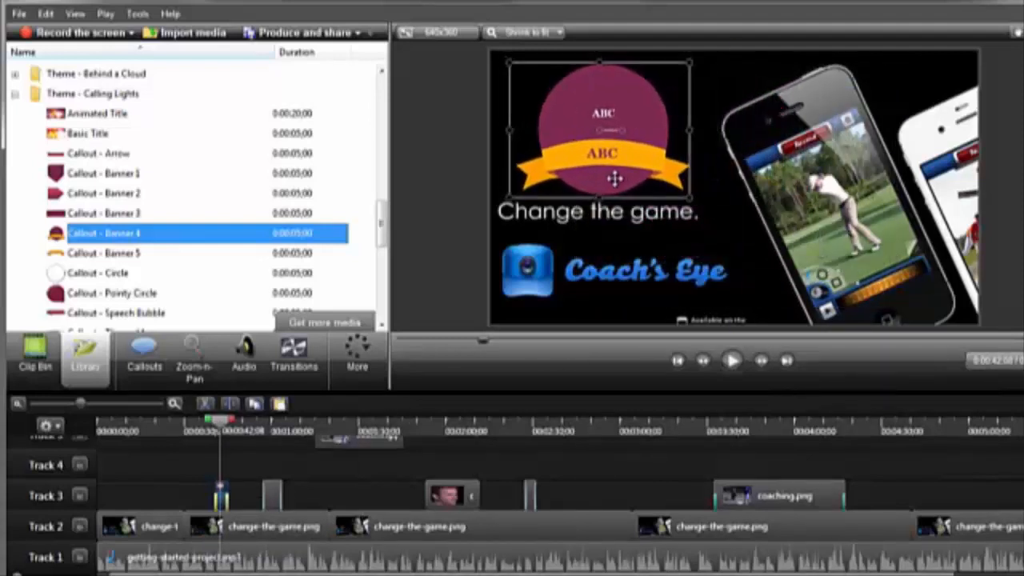
- Replace the ABC text on the callout's orange ribbon with "All-Star"
double_click(605, 158)
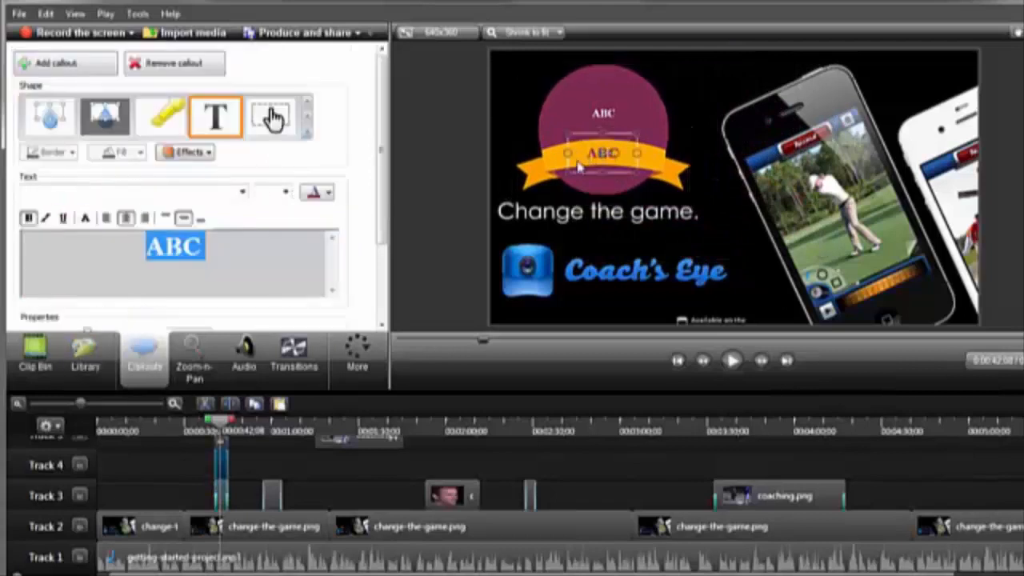
type("All-Star")
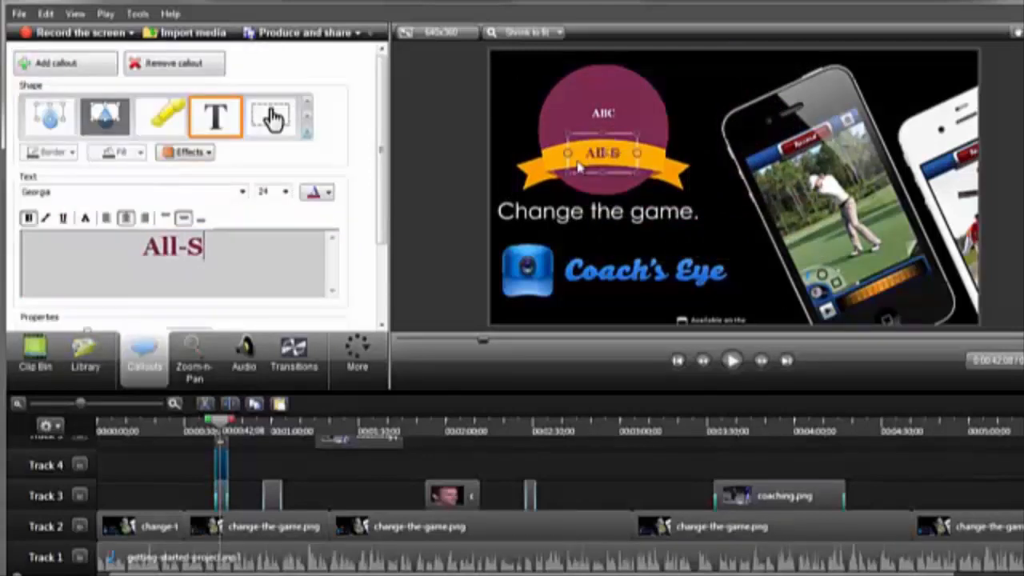
- Examine the text color choices and the gallery of callout shapes available for the All-Star callout
left_click(329, 195)
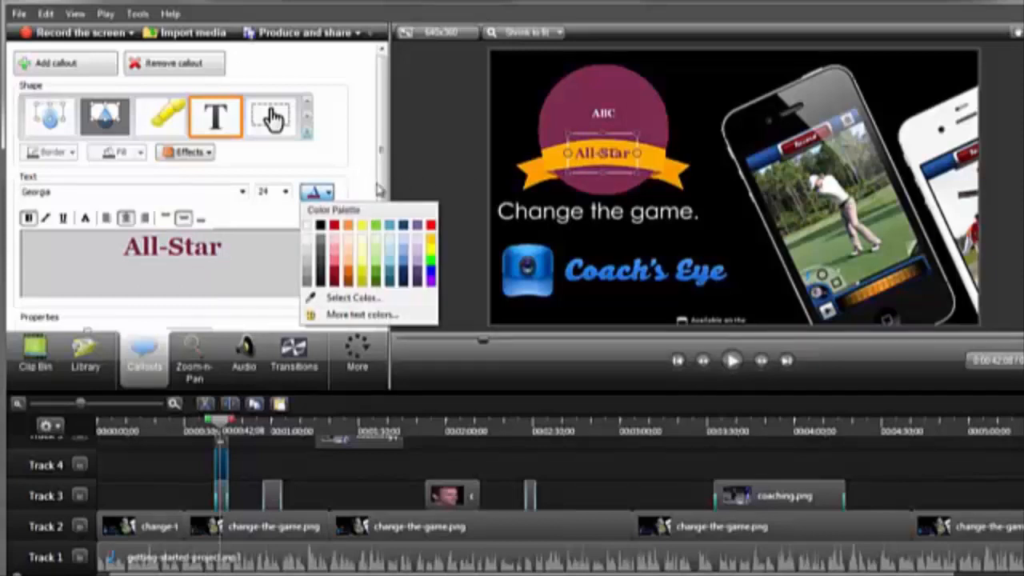
left_click(455, 189)
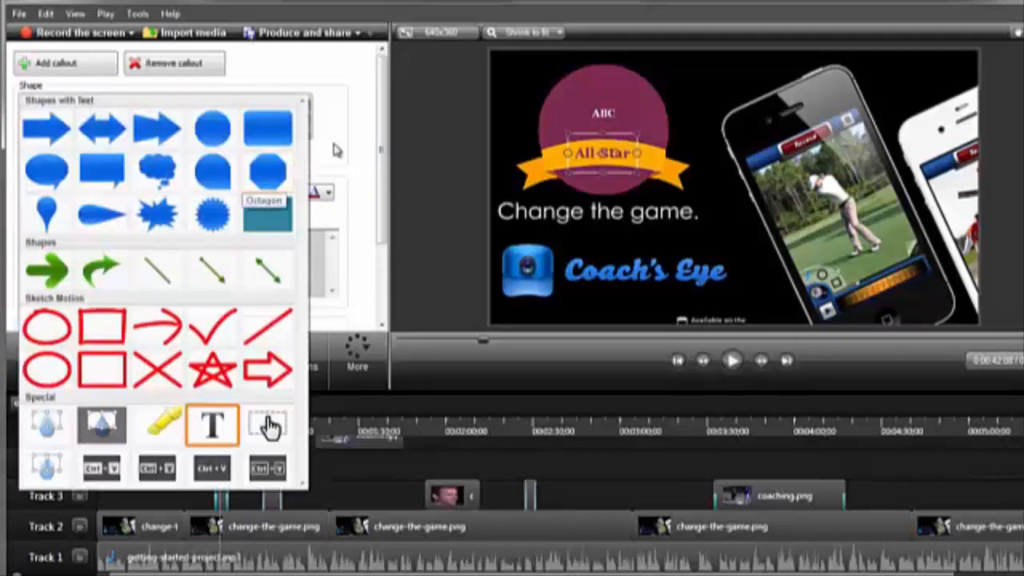
left_click(359, 163)
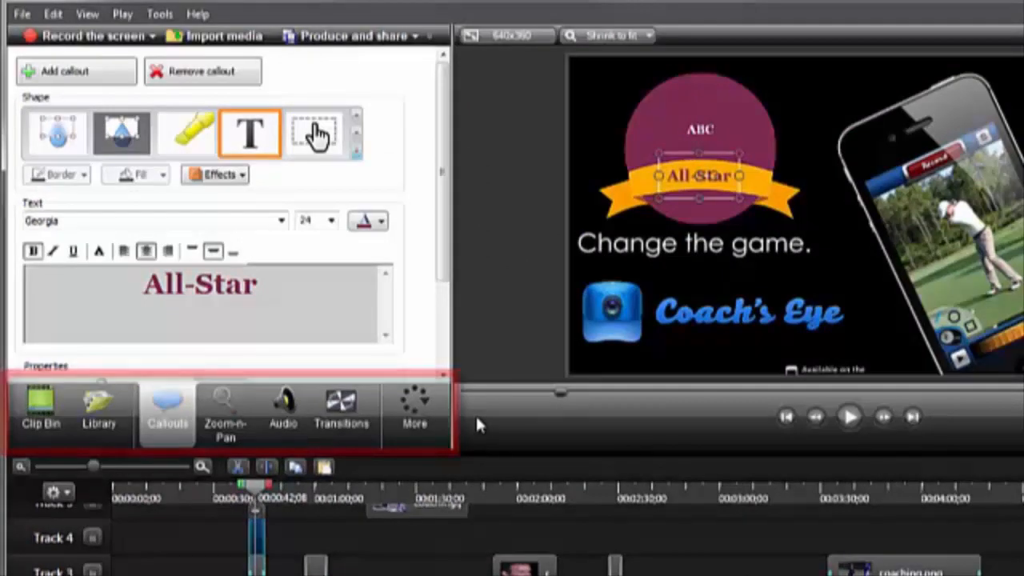
- Look through the additional editing tools, bringing up the Captions options and the Quizzing options
left_click(430, 412)
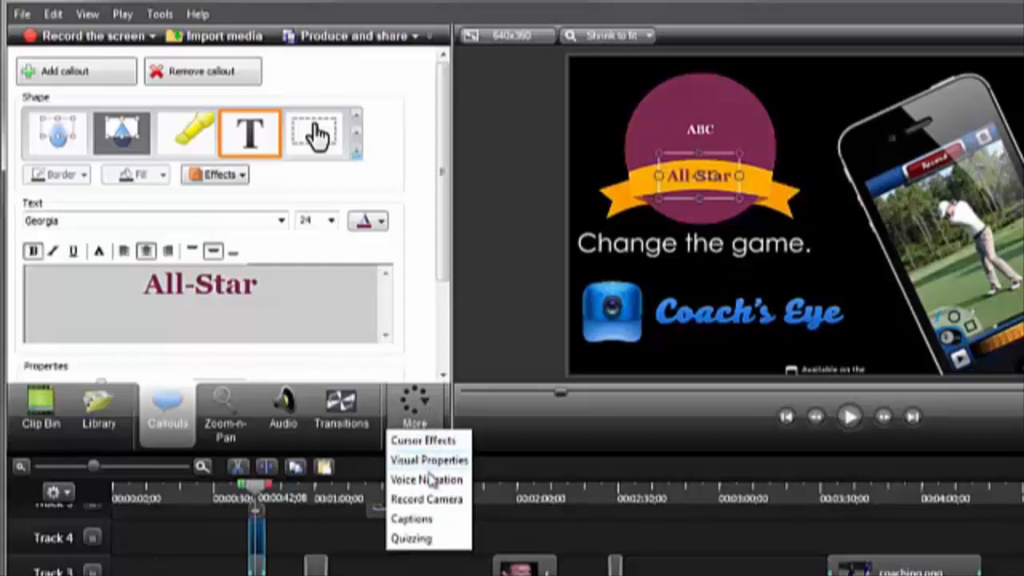
left_click(411, 519)
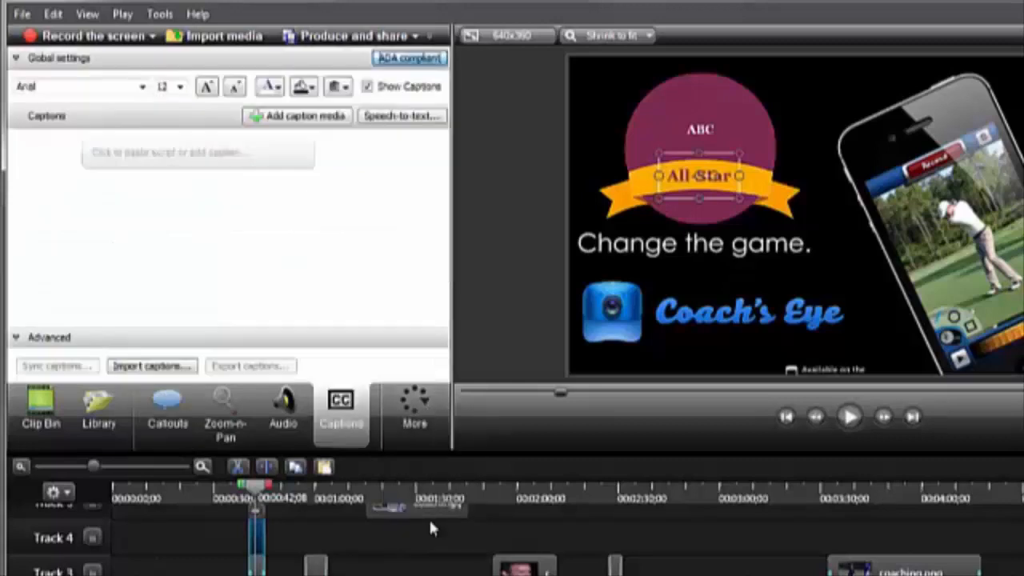
left_click(429, 416)
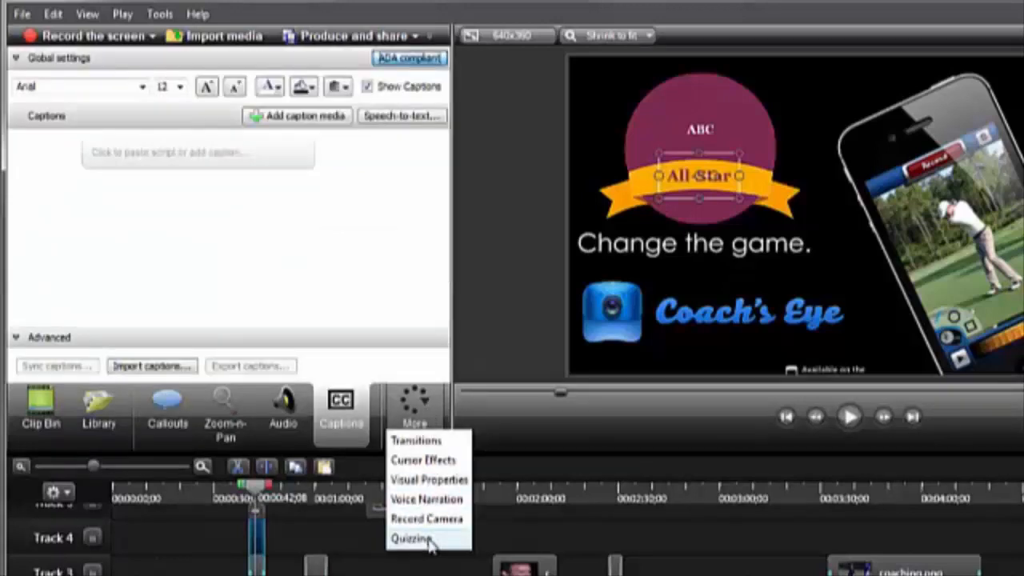
left_click(428, 538)
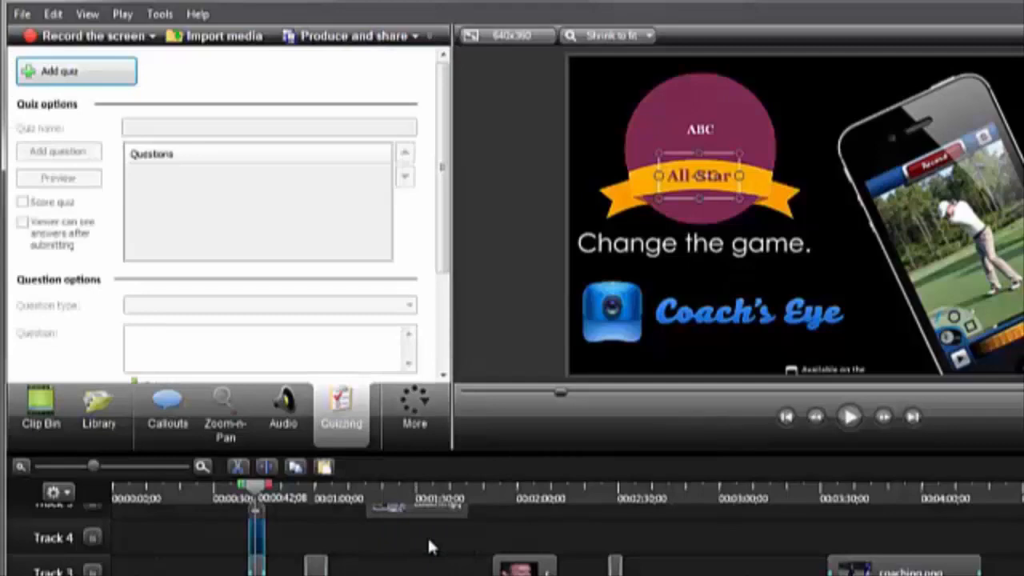
- Add a Fade through black transition between the first two change-the-game clips on Track 2 and return to the Clip Bin
left_click(426, 413)
left_click(417, 441)
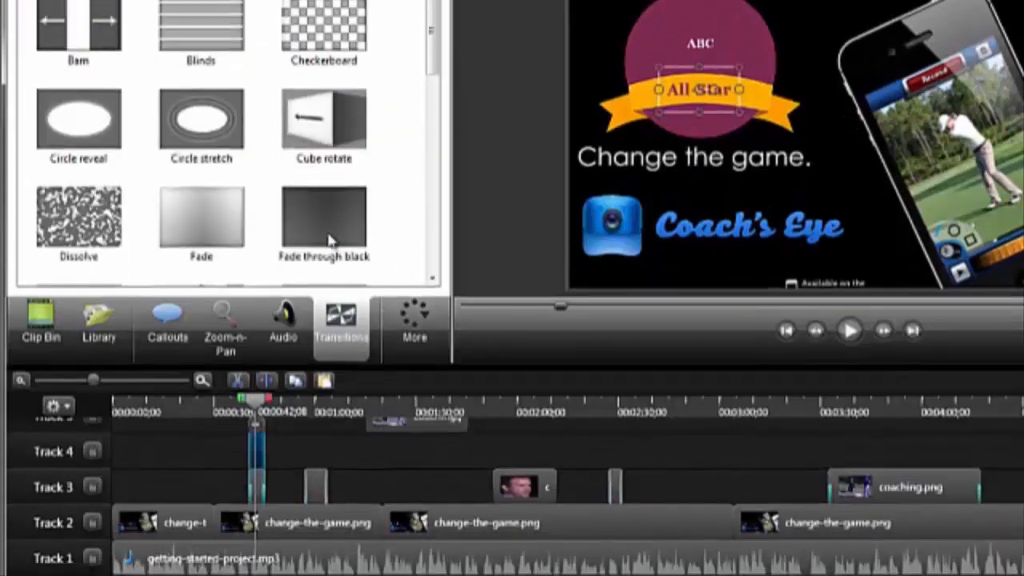
left_click_drag(332, 240, 213, 501)
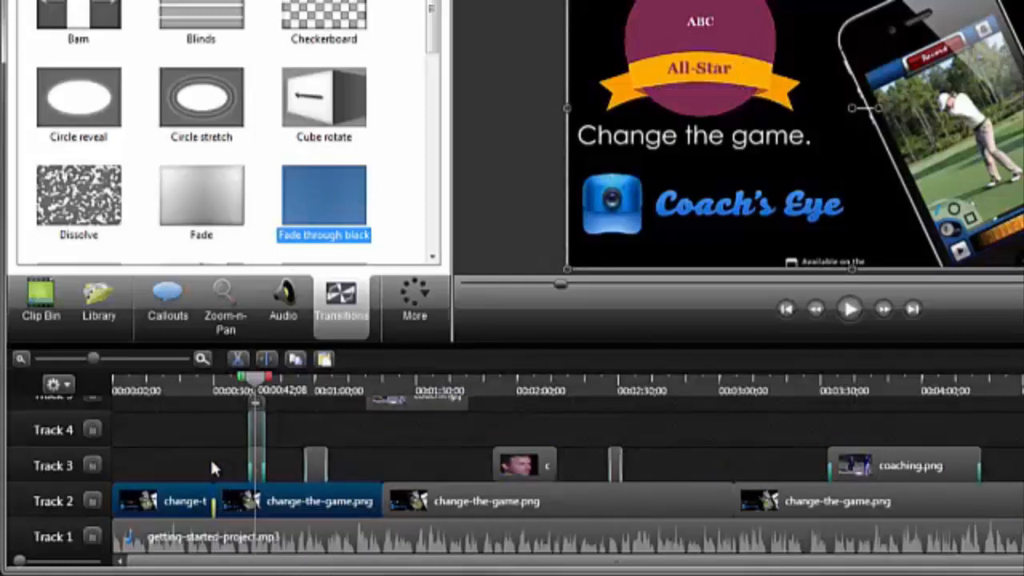
left_click(212, 463)
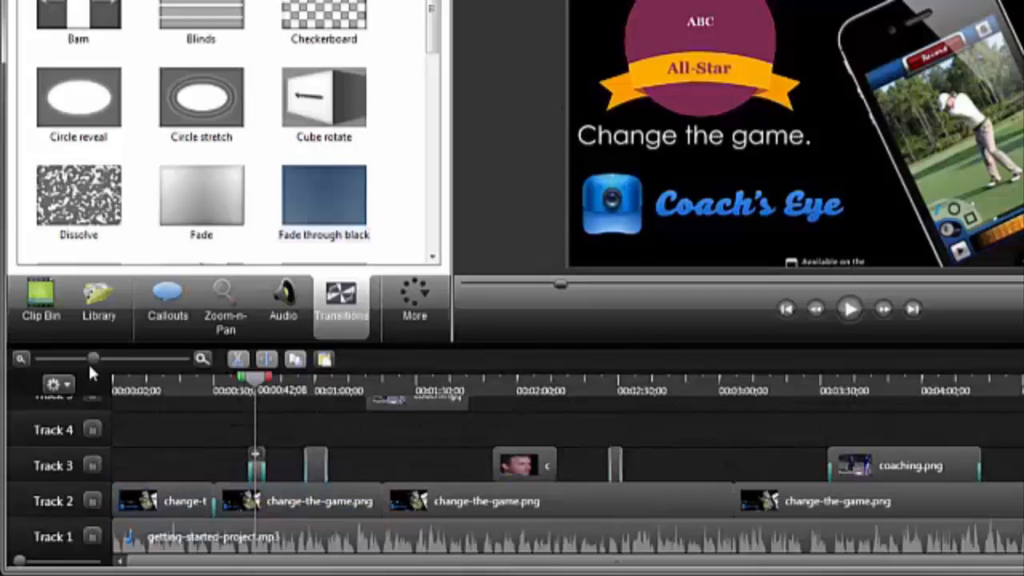
left_click(50, 293)
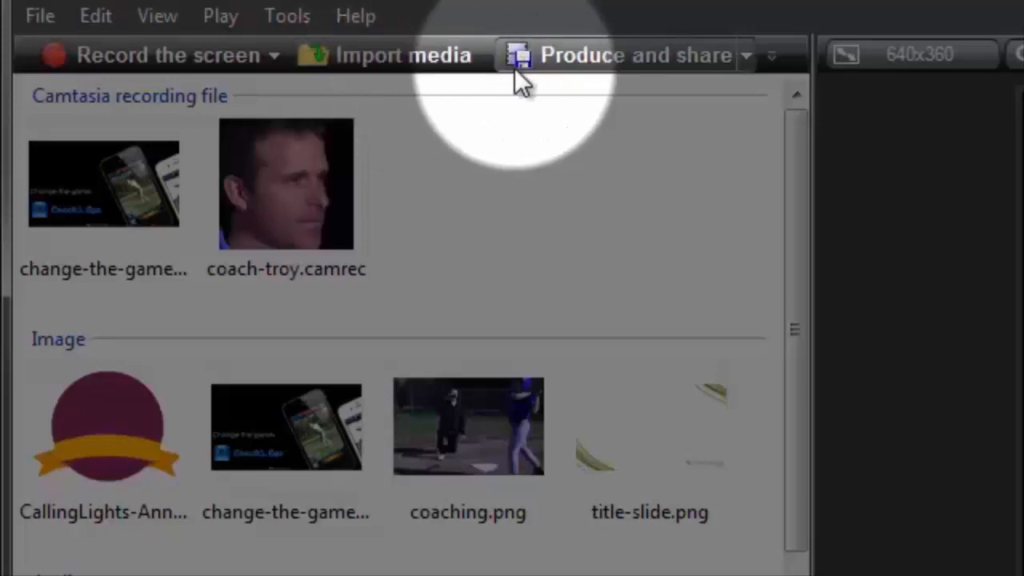
- Examine the production presets and the Flash / HTML5 player feature options under Custom production settings, and cancel the production
left_click(628, 60)
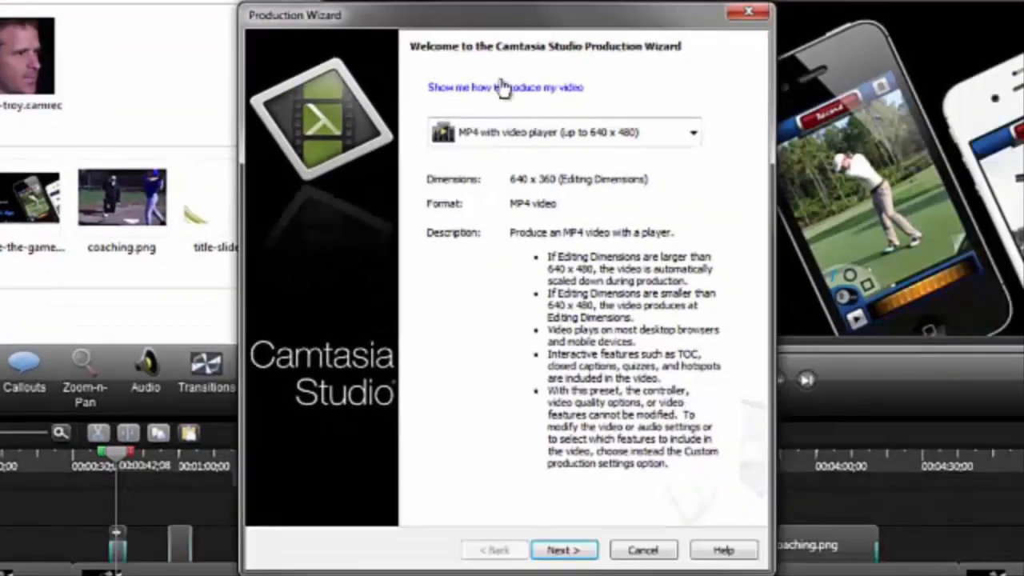
left_click(694, 136)
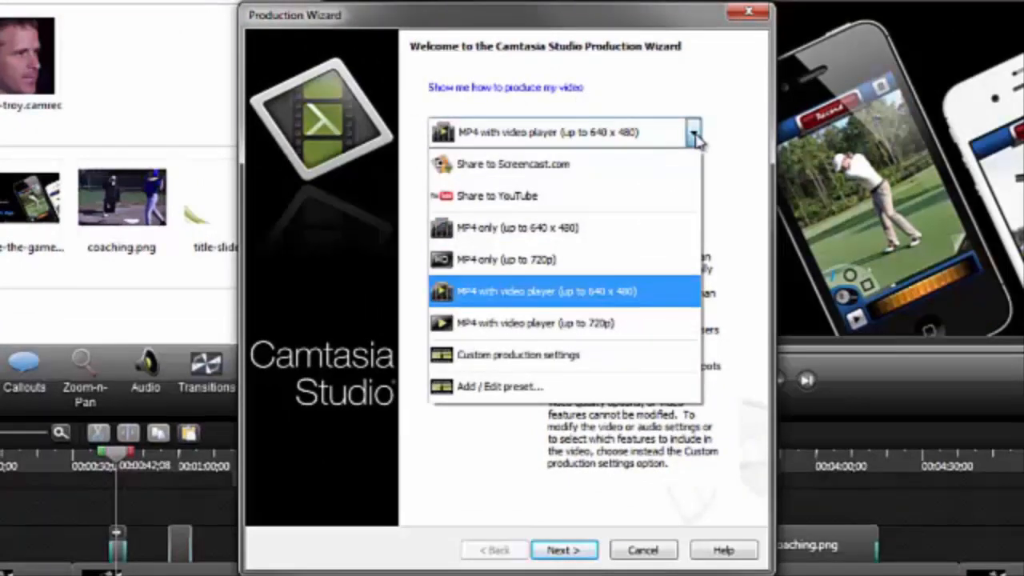
left_click(651, 356)
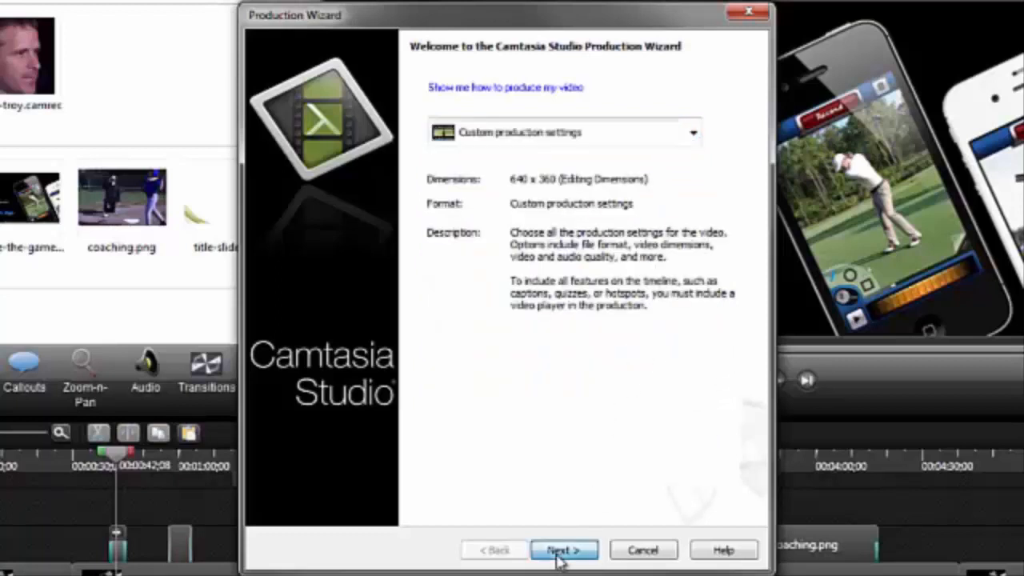
left_click(559, 558)
left_click(559, 558)
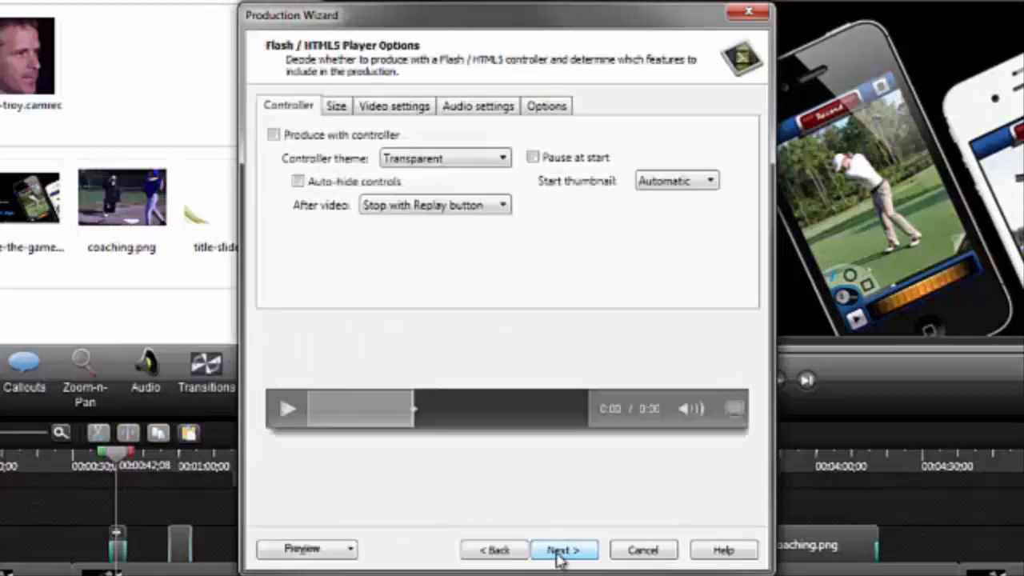
left_click(545, 110)
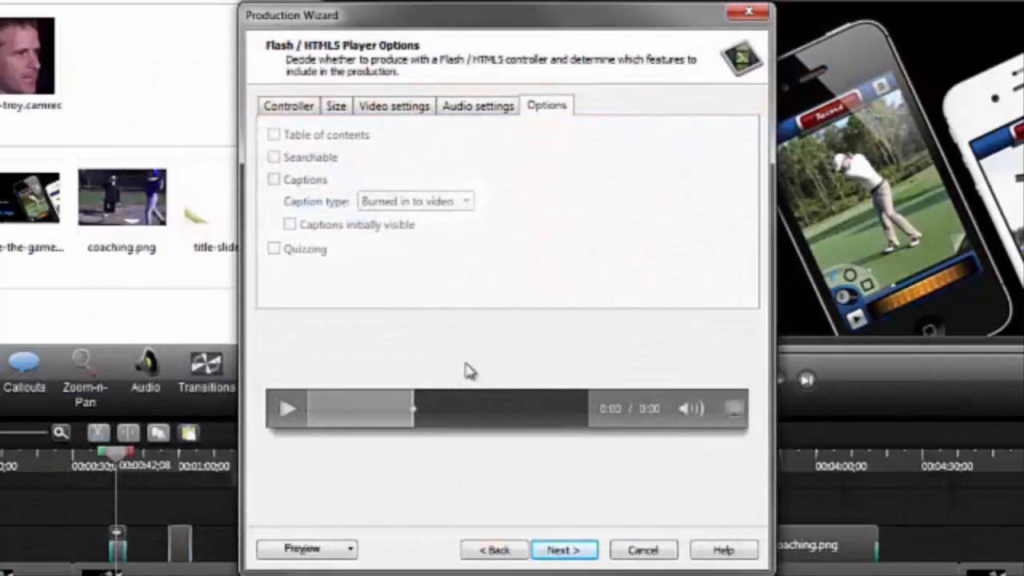
left_click(618, 550)
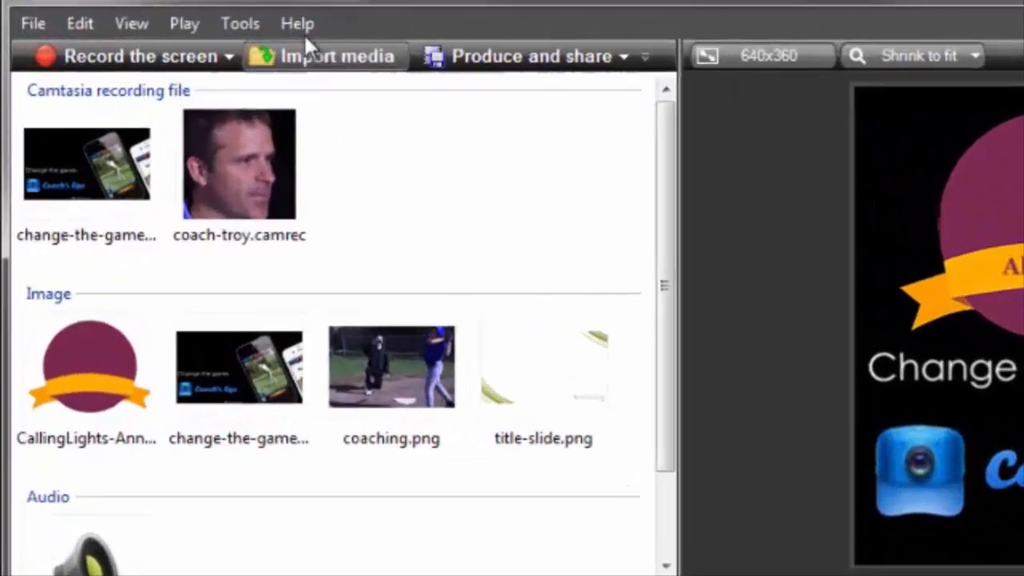
- Show the available help resources, such as tutorials and technical support
left_click(162, 32)
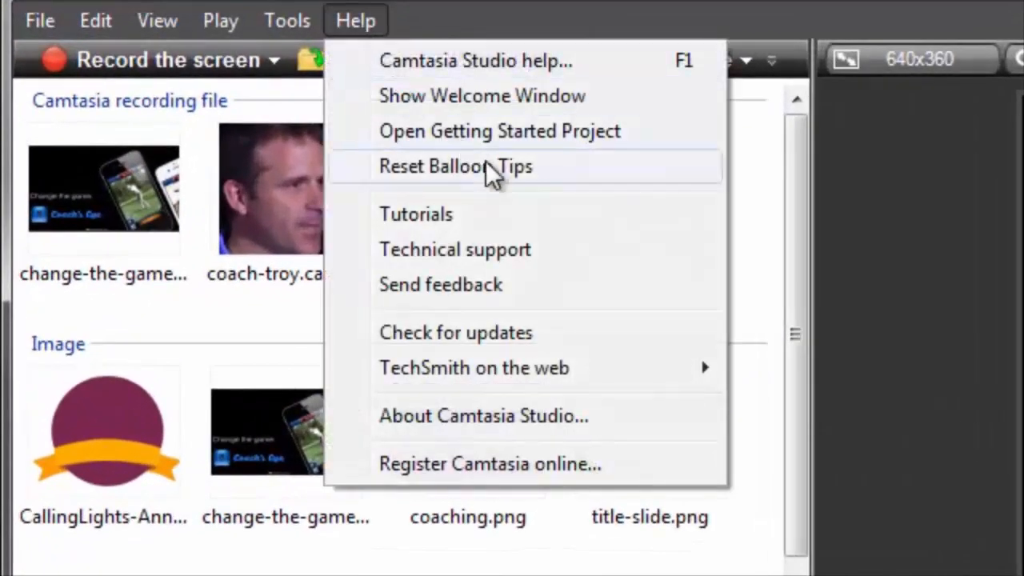